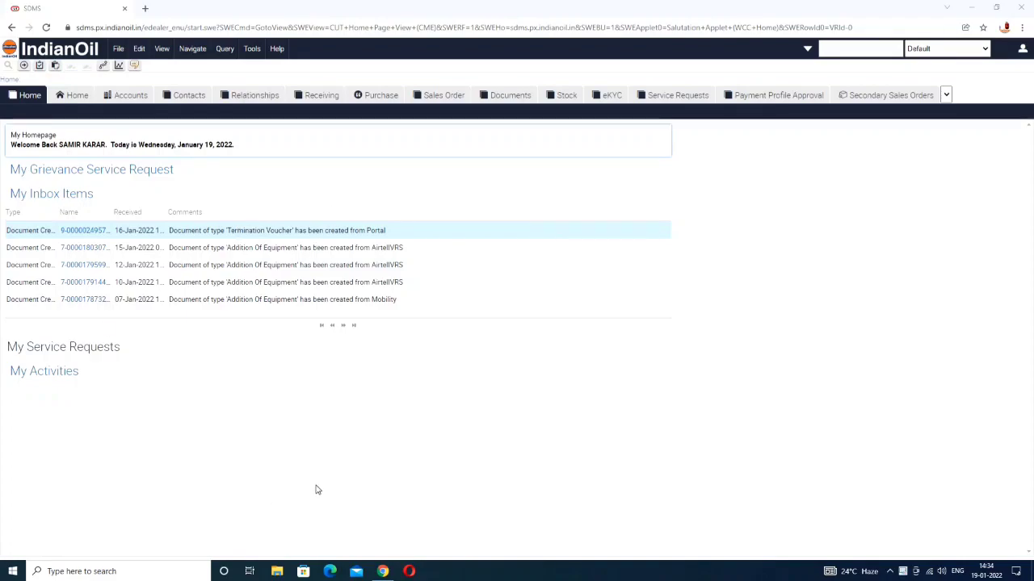
Widen the Type column in My Activities, view a Mandatory Inspection activity's details, and return to the activity list
{"action": "left_click", "coordinate": [76, 97]}
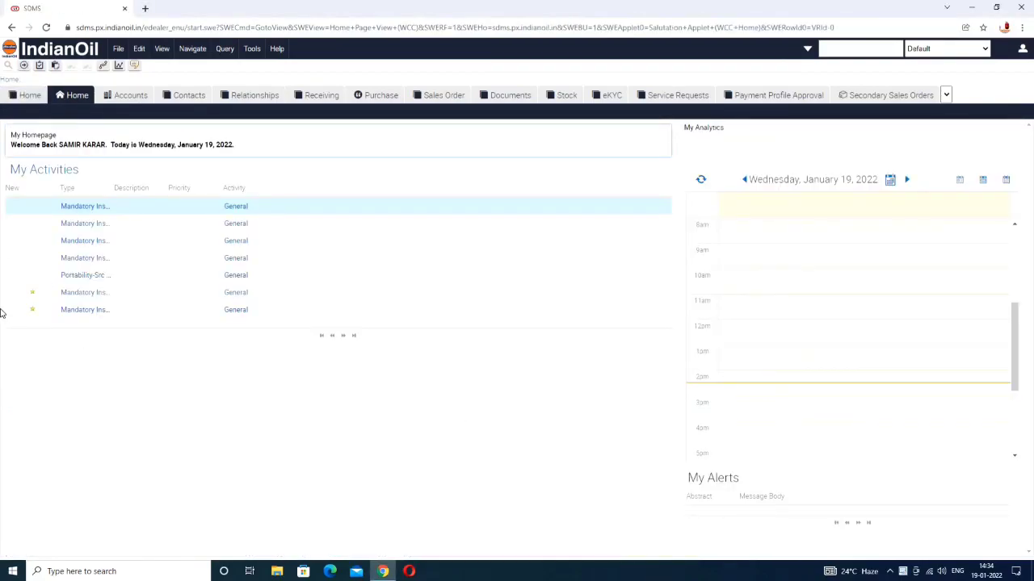
{"action": "mouse_move", "coordinate": [112, 186]}
{"action": "left_mouse_down"}
{"action": "mouse_move", "coordinate": [167, 185]}
{"action": "mouse_move", "coordinate": [100, 199]}
{"action": "left_mouse_up"}
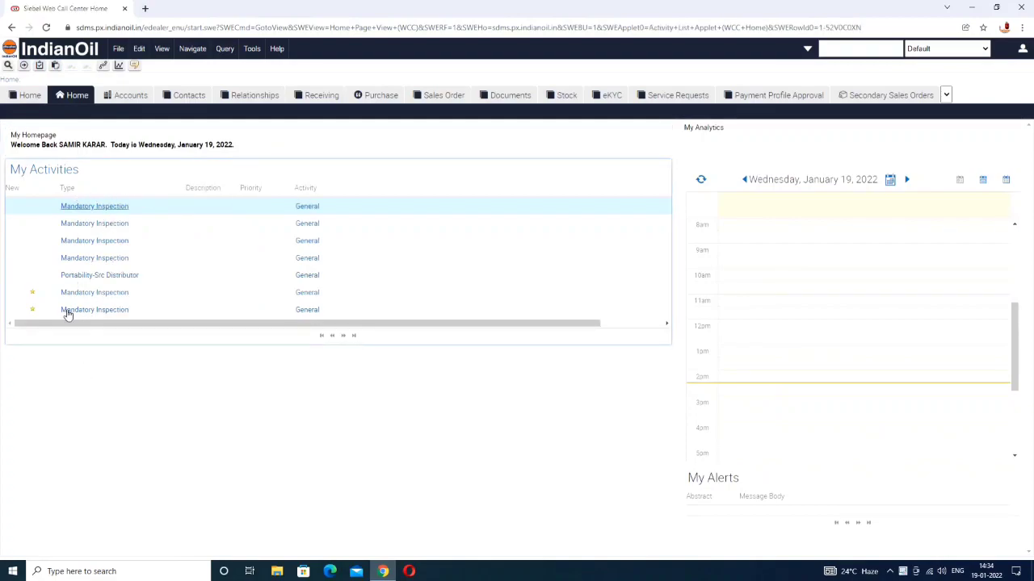
{"action": "left_click", "coordinate": [101, 242]}
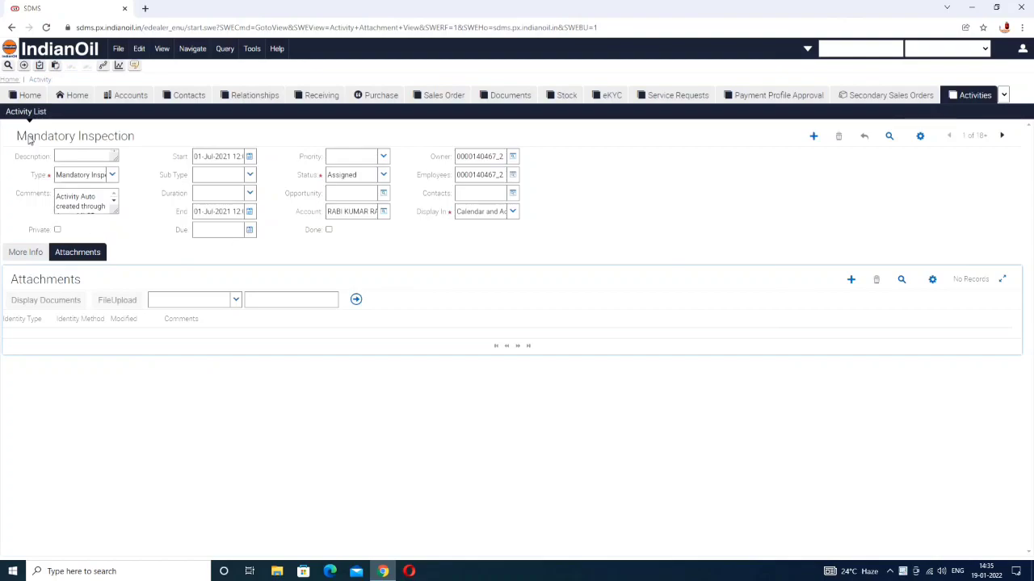
{"action": "left_click", "coordinate": [74, 96]}
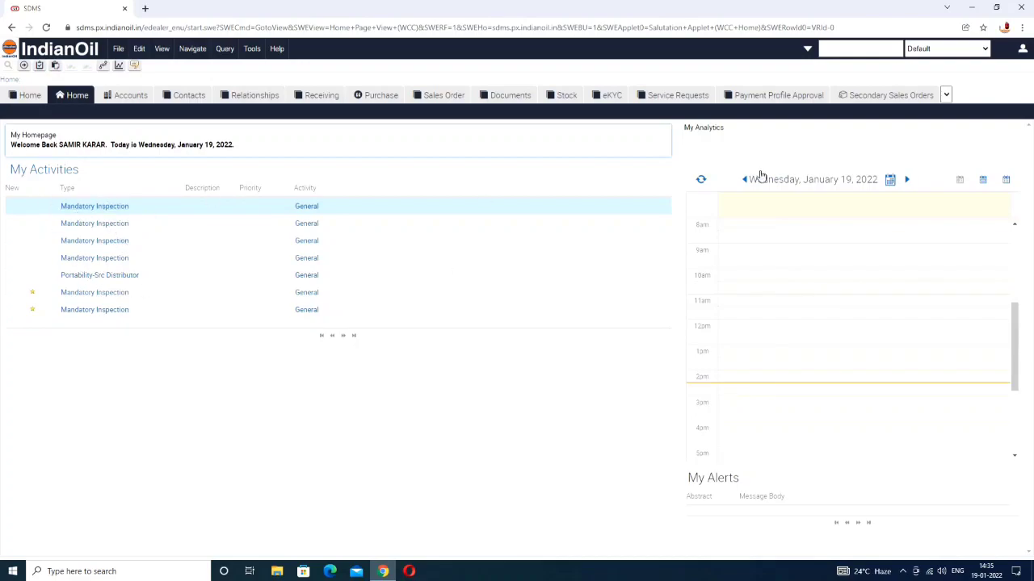
Open the Profile/Connection SRs screen and show All Service Requests across Organization
{"action": "left_click", "coordinate": [946, 95]}
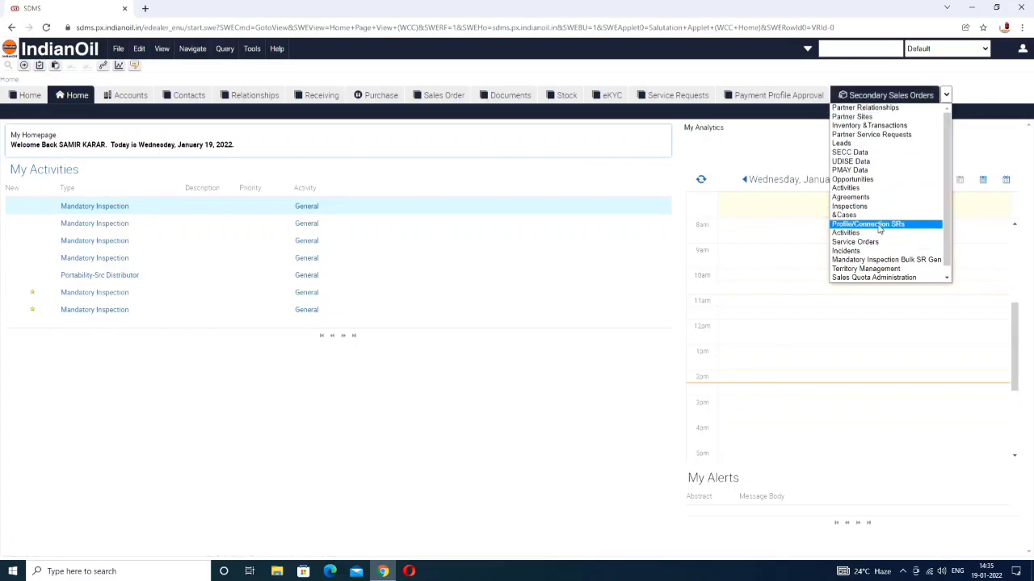
{"action": "left_click", "coordinate": [879, 226]}
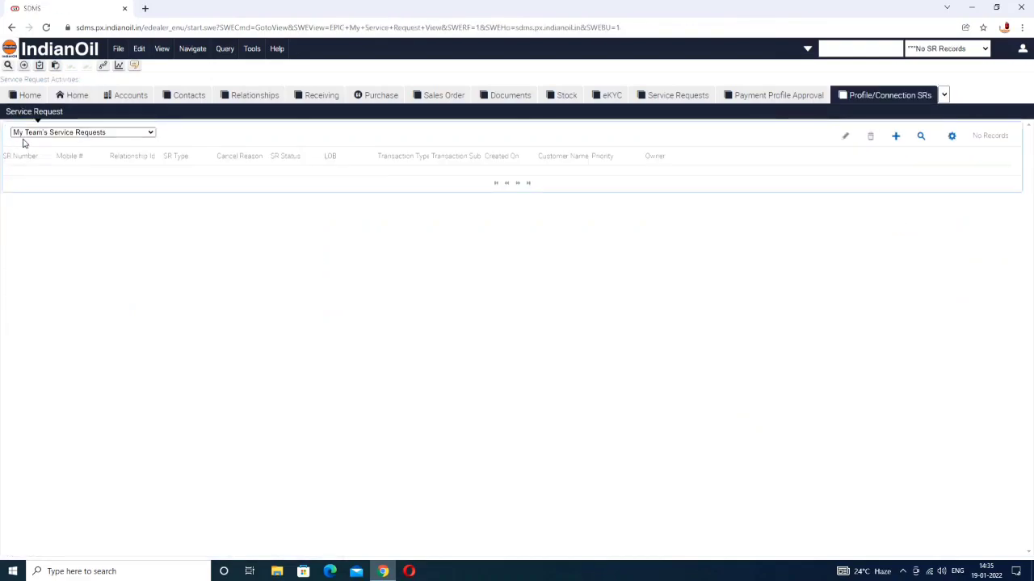
{"action": "left_click", "coordinate": [52, 136]}
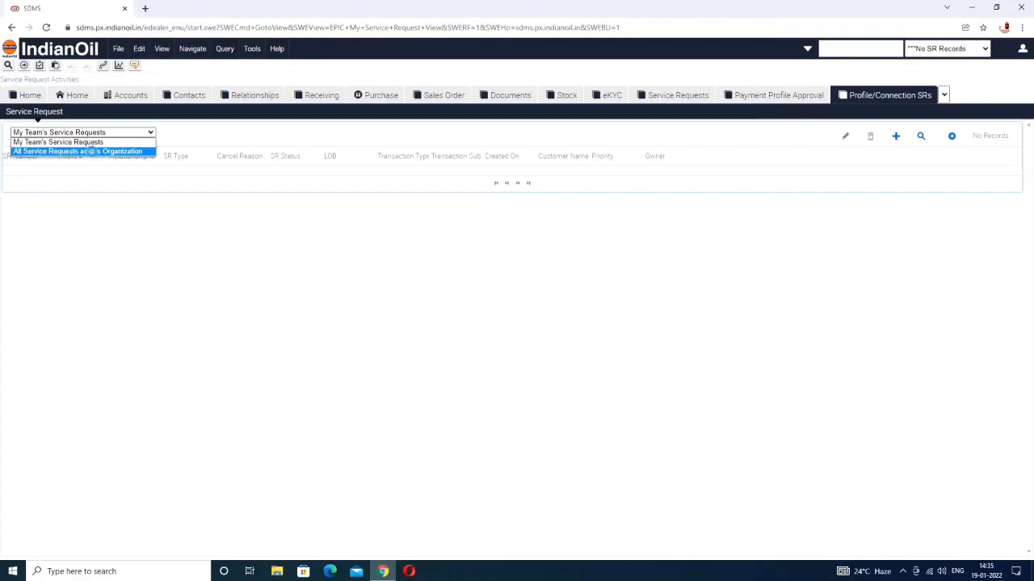
{"action": "left_click", "coordinate": [89, 151]}
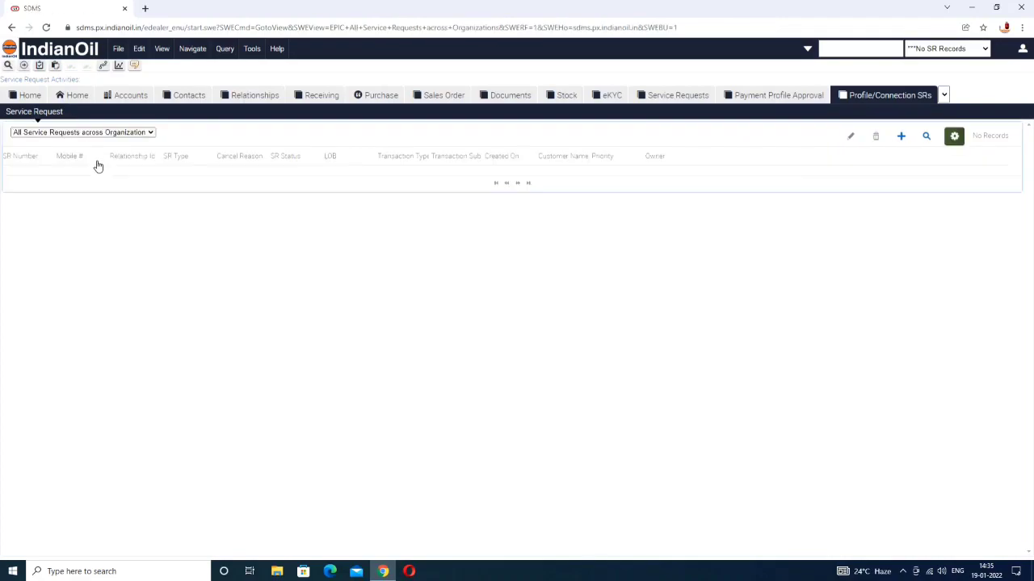
Start a new service request query and set the SR Status criterion to In Progress
{"action": "left_click", "coordinate": [921, 135]}
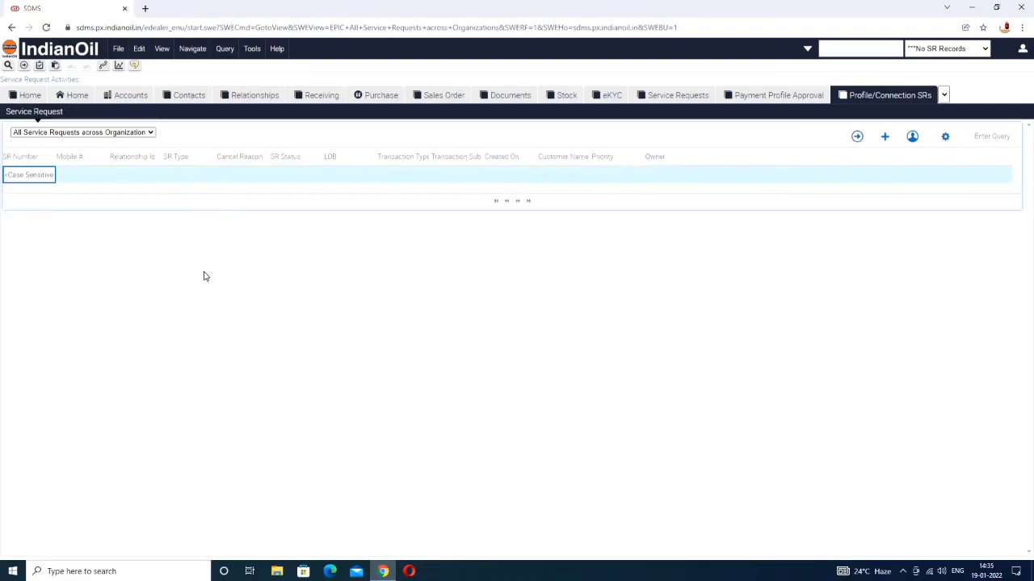
{"action": "left_click", "coordinate": [192, 175]}
{"action": "left_click", "coordinate": [209, 176]}
{"action": "left_click", "coordinate": [268, 174]}
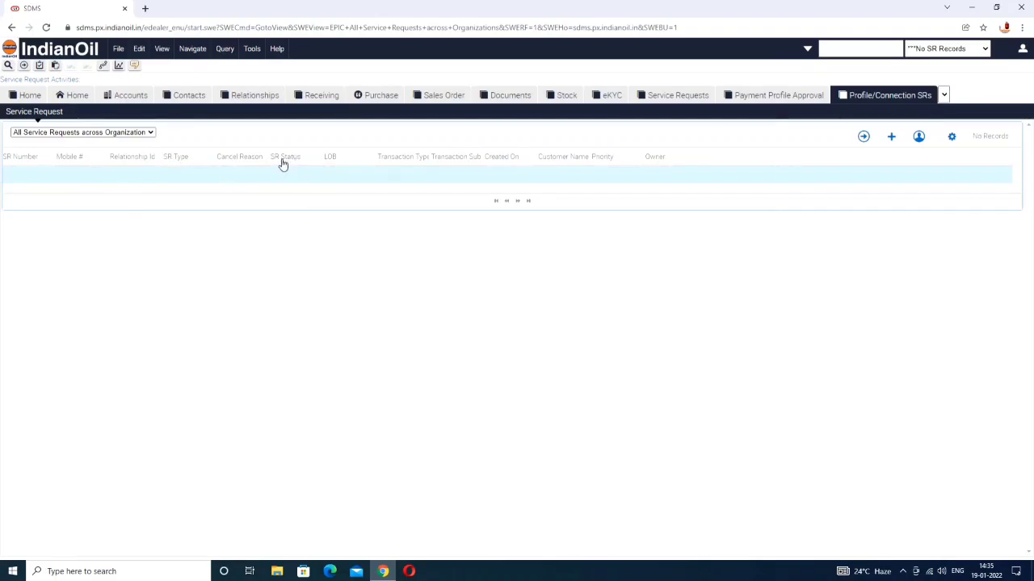
{"action": "left_click", "coordinate": [298, 170]}
{"action": "left_click", "coordinate": [318, 174]}
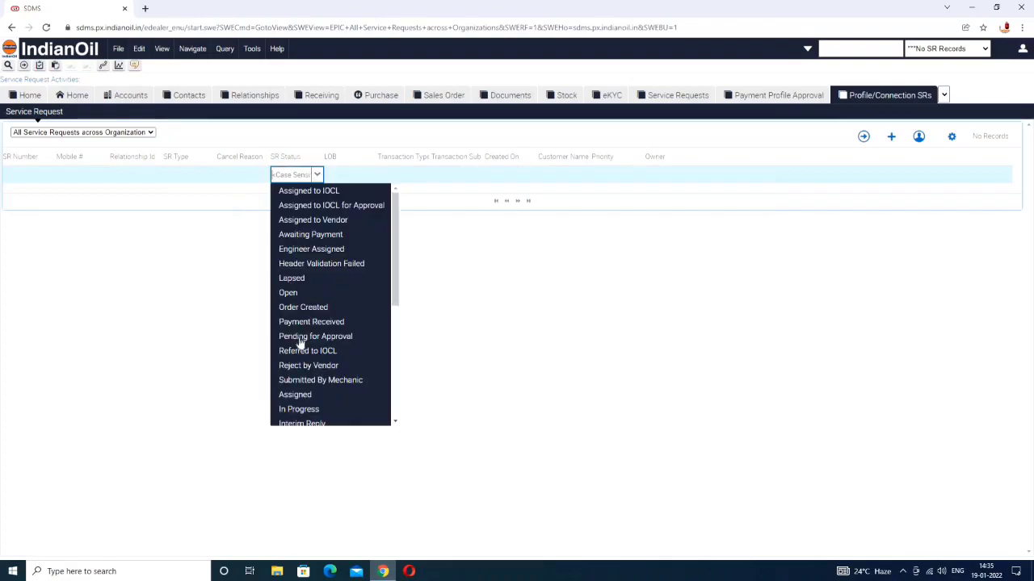
{"action": "left_click", "coordinate": [329, 408]}
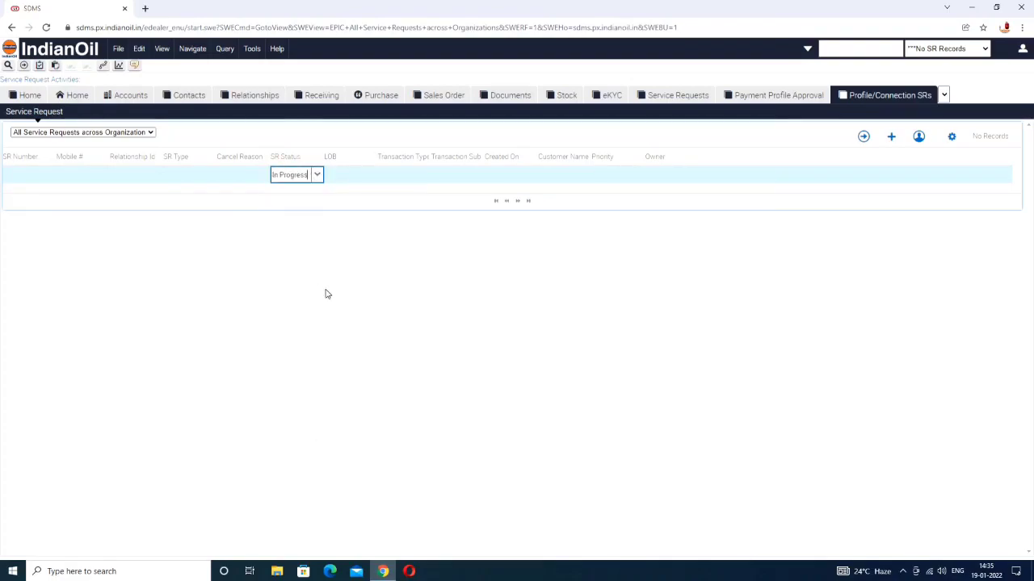
Widen the Transaction Type column, set its criterion to Mechanic Service, and run the service request query
{"action": "left_click", "coordinate": [430, 158]}
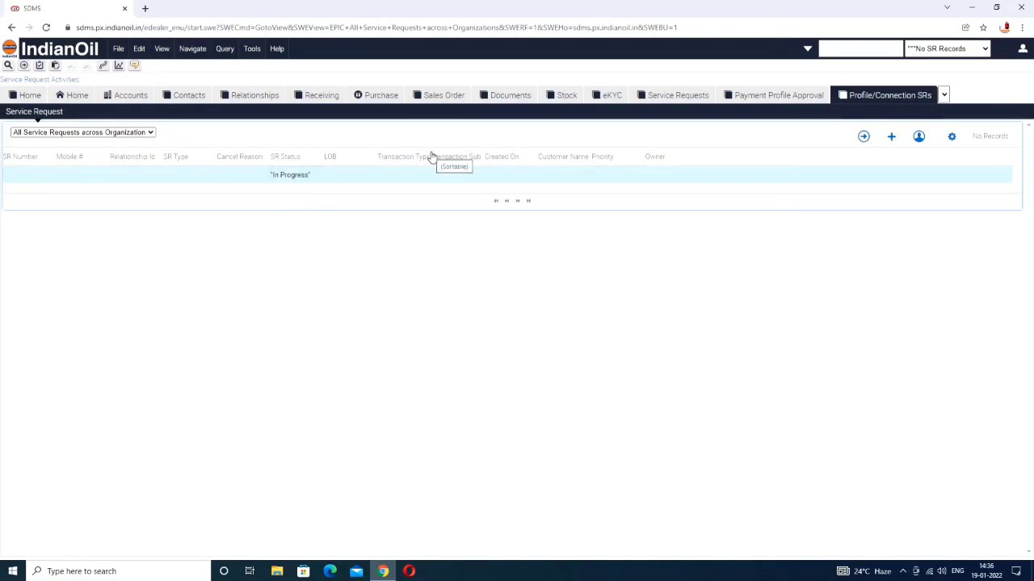
{"action": "left_click_drag", "start_coordinate": [428, 157], "coordinate": [466, 156]}
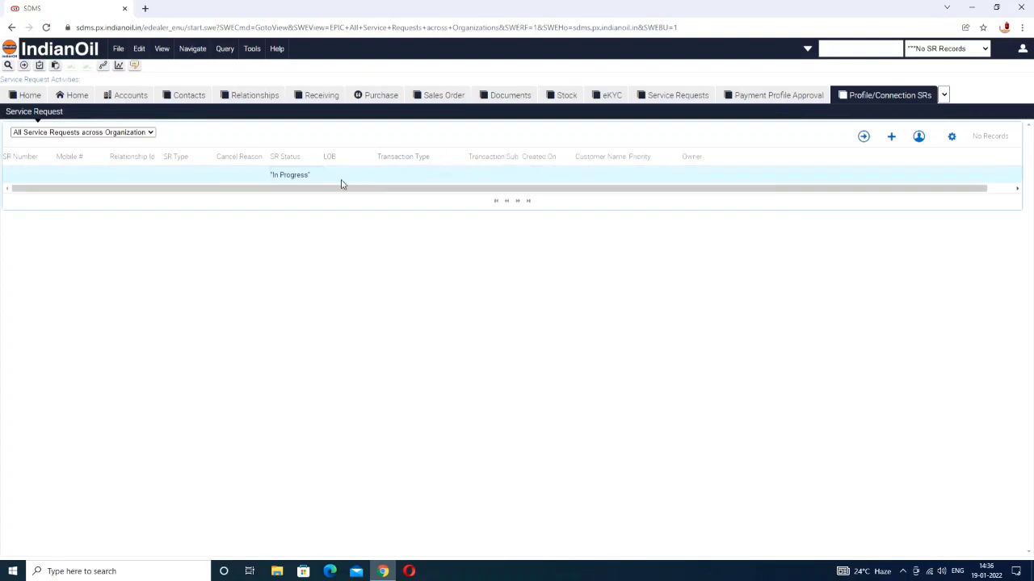
{"action": "left_click", "coordinate": [439, 175]}
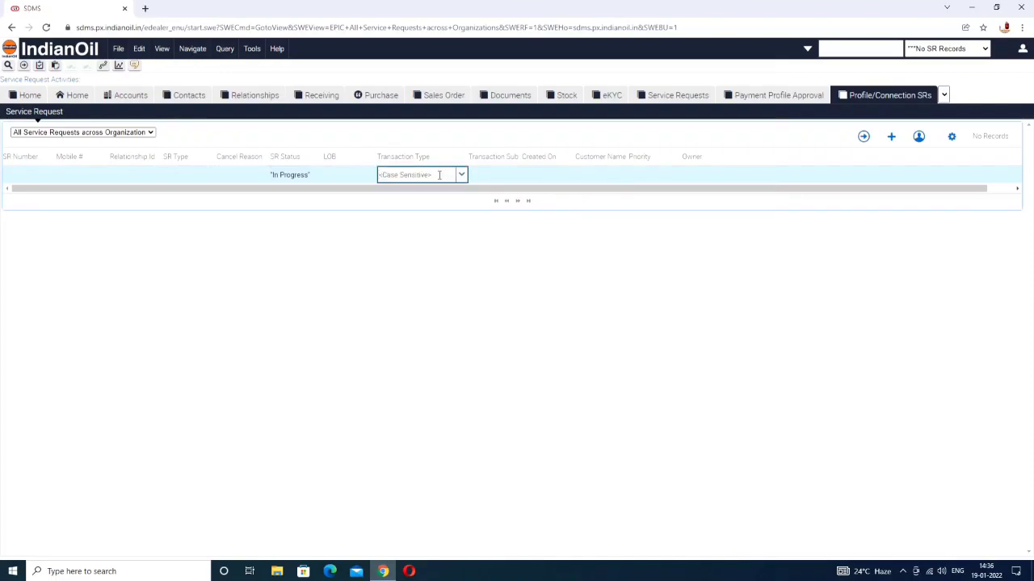
{"action": "type", "text": "MA"}
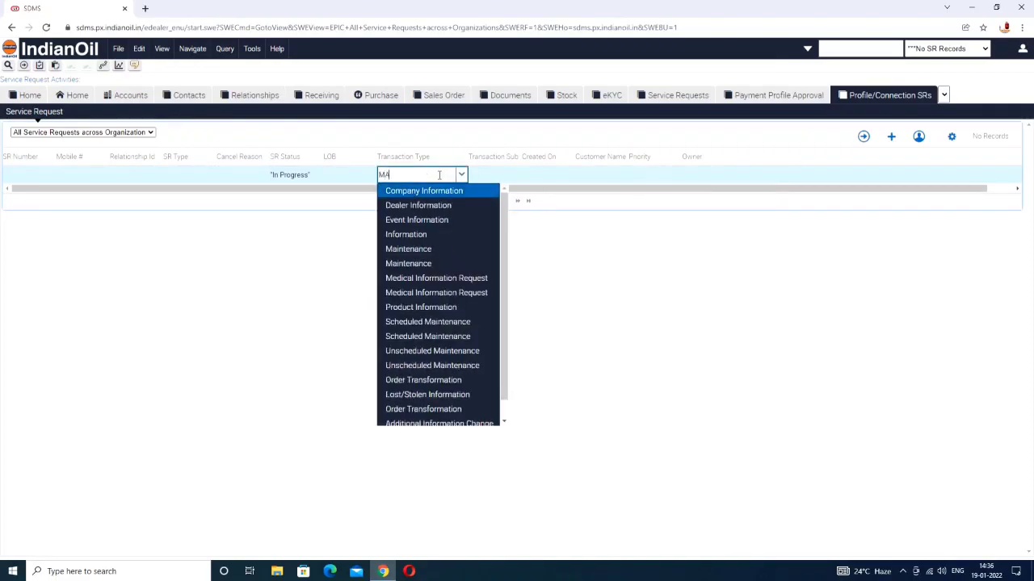
{"action": "type", "text": "C"}
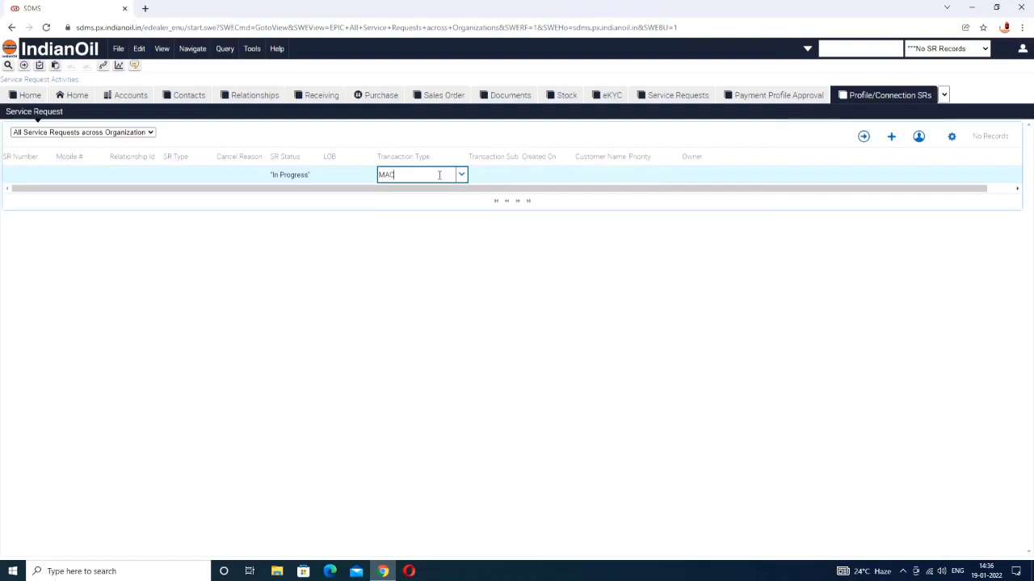
{"action": "key", "text": "BackSpace"}
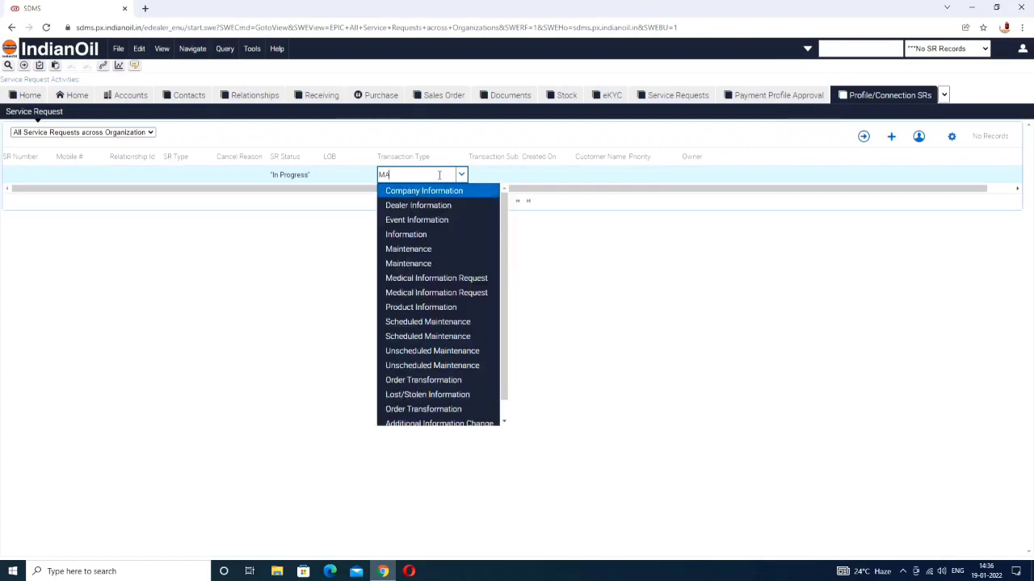
{"action": "key", "text": "BackSpace"}
{"action": "type", "text": "ECH"}
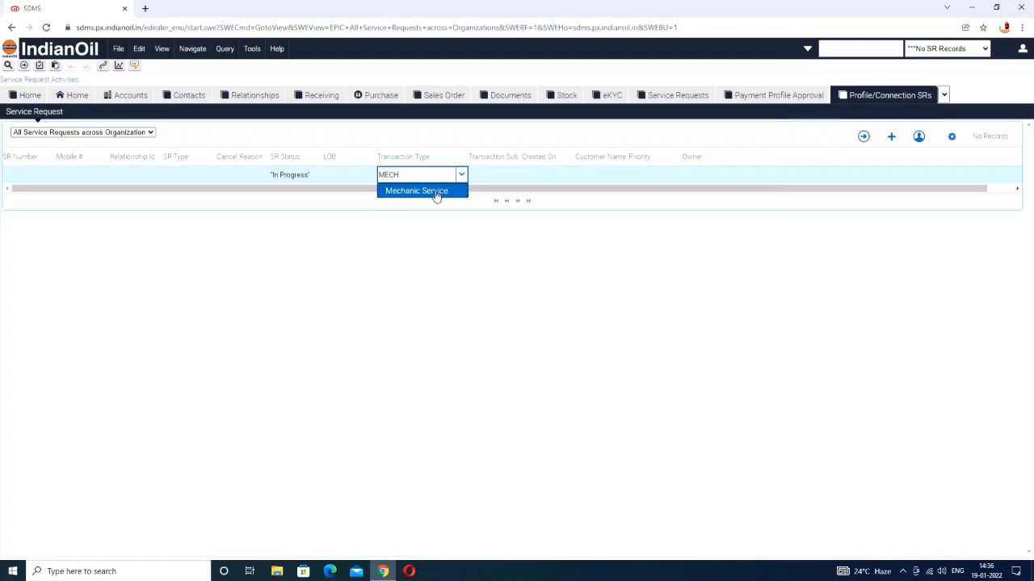
{"action": "left_click", "coordinate": [437, 192]}
{"action": "key", "text": "Return"}
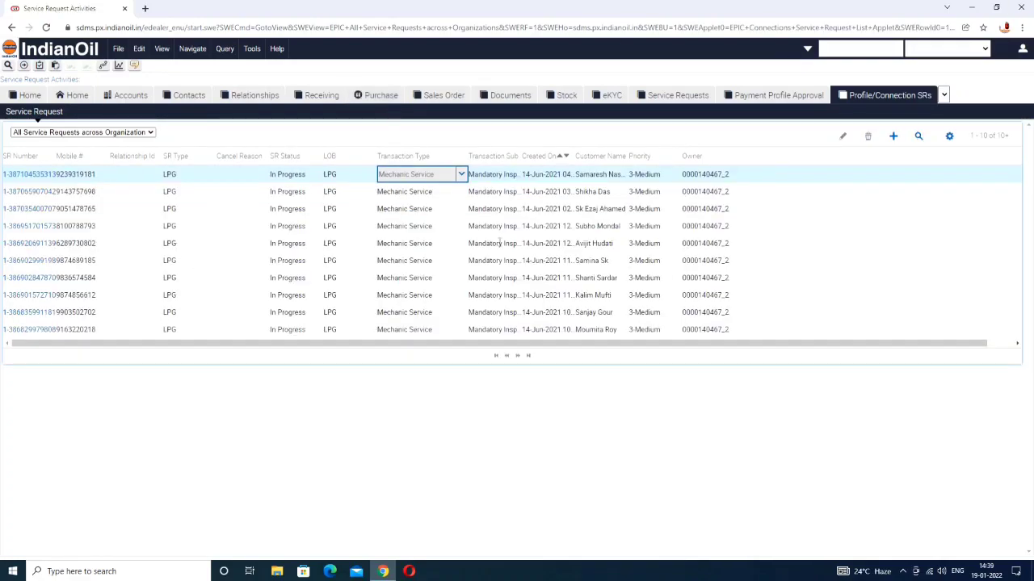
Widen the Transaction Sub Type column and open the first Mandatory Inspection service request in the list
{"action": "left_click_drag", "start_coordinate": [520, 152], "coordinate": [609, 152]}
{"action": "left_click_drag", "start_coordinate": [555, 210], "coordinate": [592, 210]}
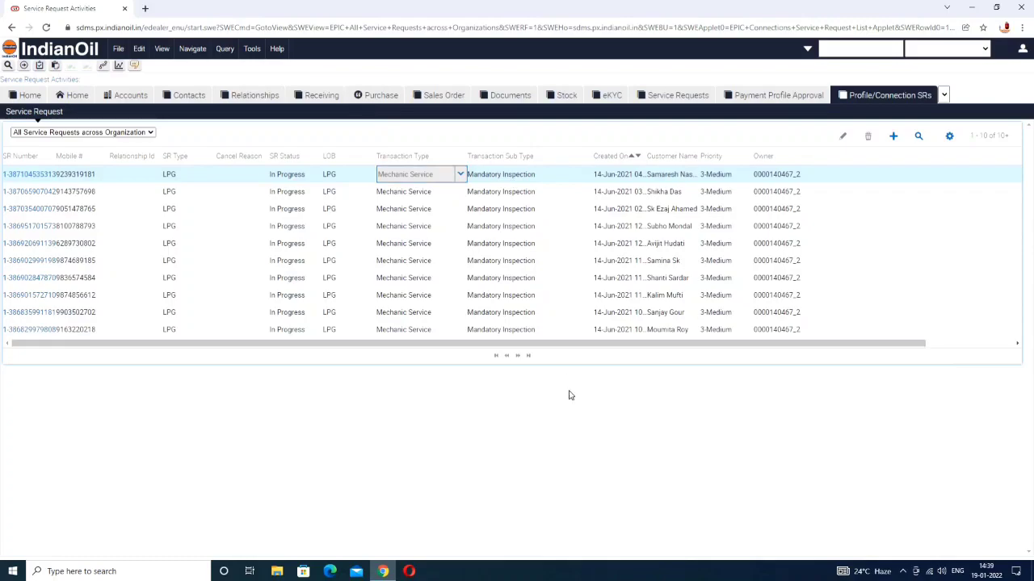
{"action": "left_click", "coordinate": [36, 175]}
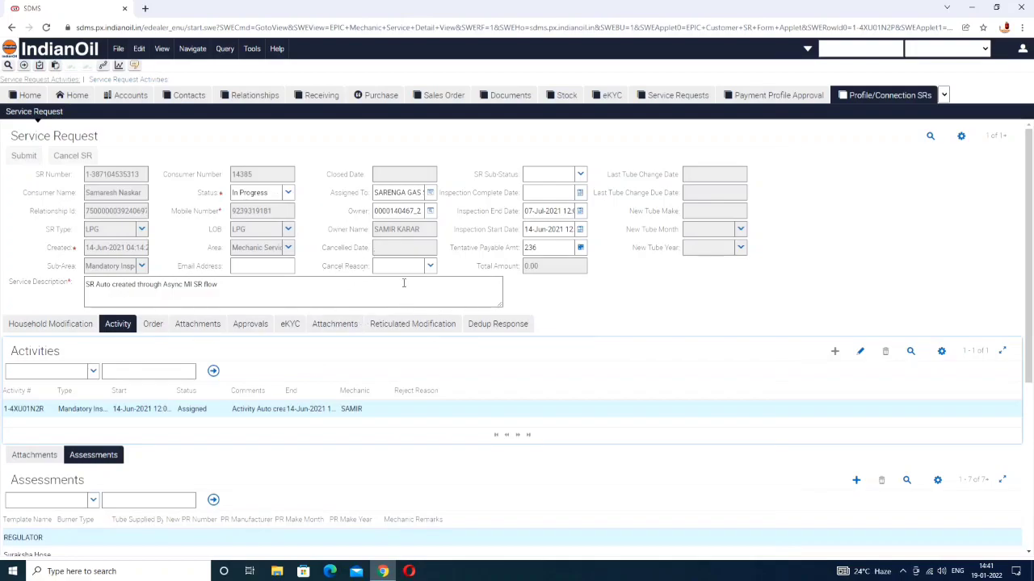
Set the service request's Cancel Reason to Cancelled By User and its Status to Cancelled
{"action": "left_click", "coordinate": [430, 267]}
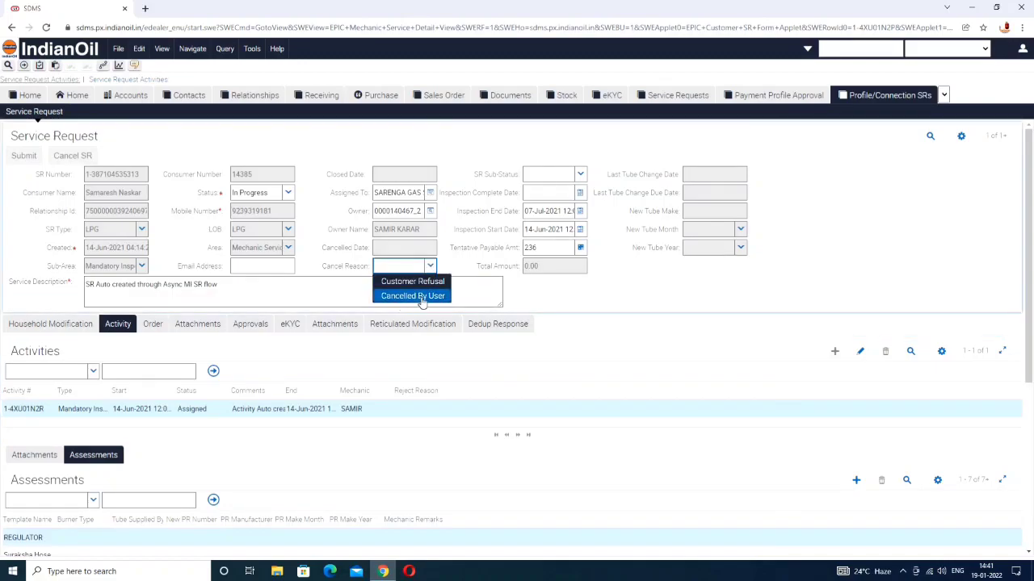
{"action": "left_click", "coordinate": [434, 297]}
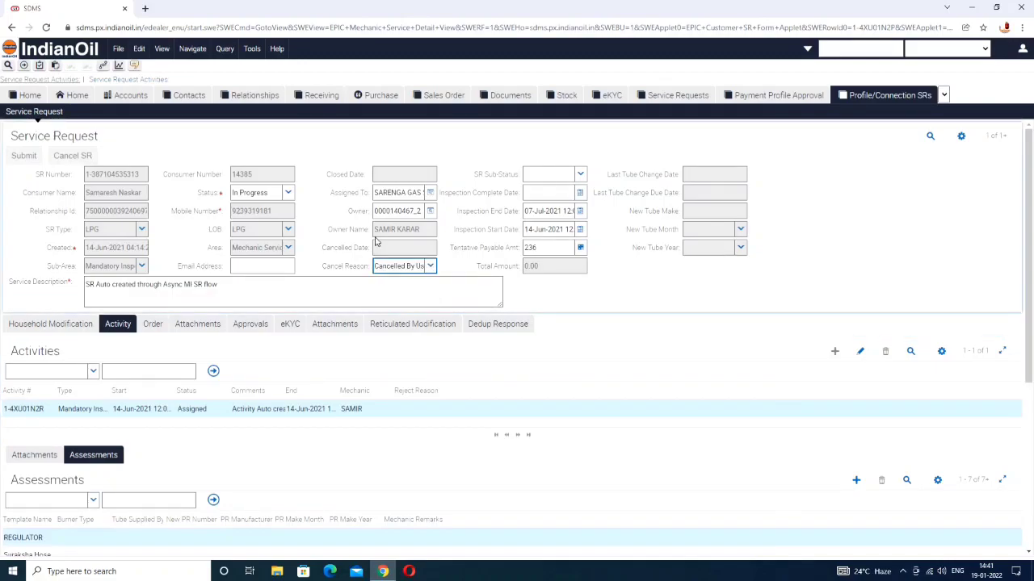
{"action": "left_click", "coordinate": [288, 194]}
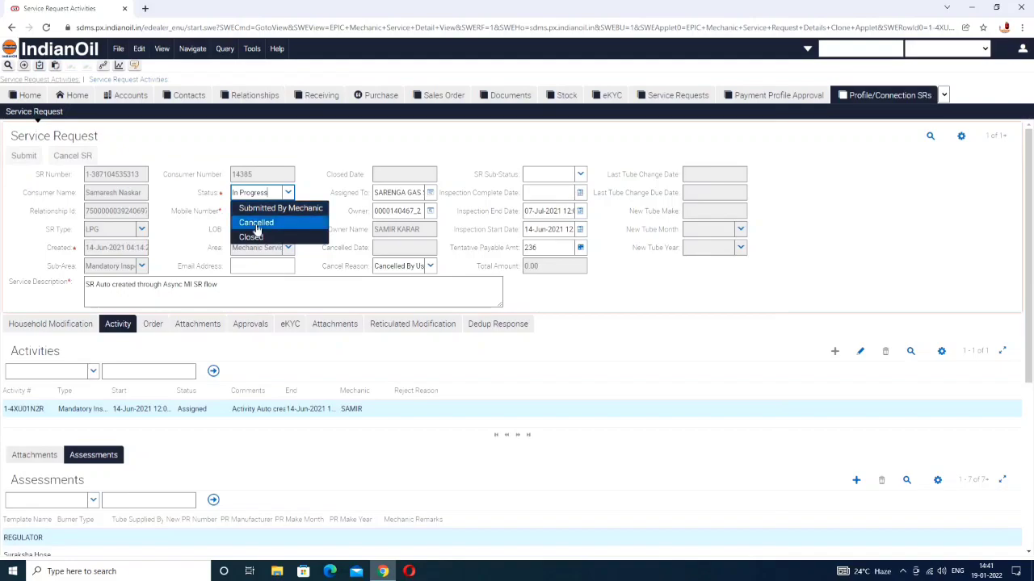
{"action": "left_click", "coordinate": [257, 228]}
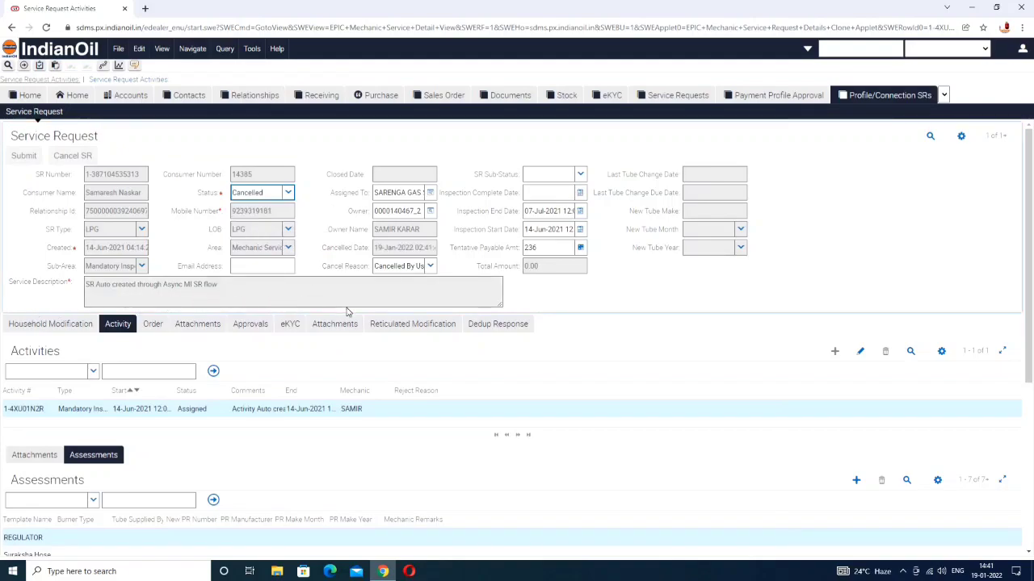
Examine the cancelled service request's status options, activity and assessment entries
{"action": "left_click", "coordinate": [564, 317]}
{"action": "scroll", "coordinate": [307, 323], "scroll_direction": "down", "scroll_amount": 2}
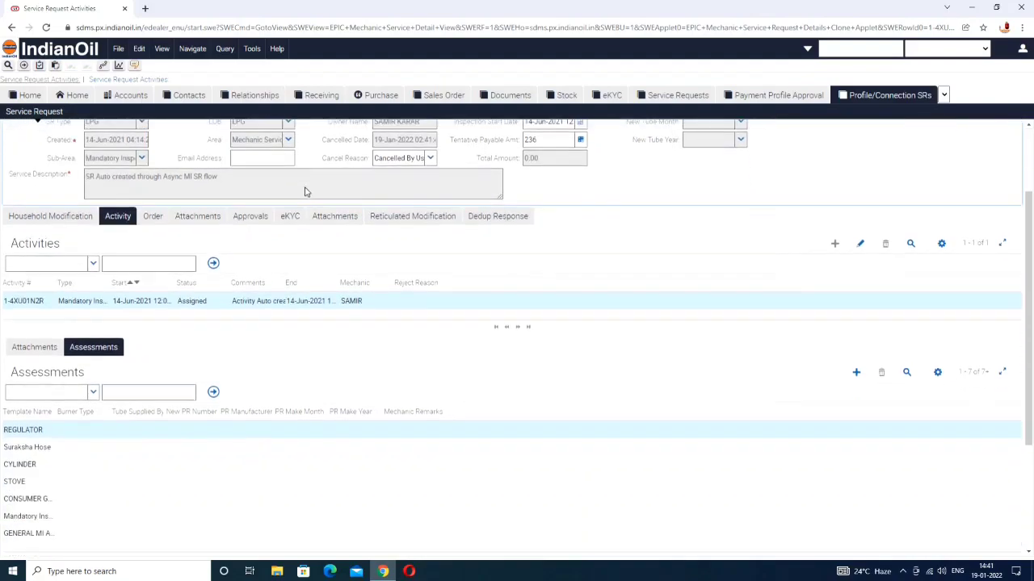
{"action": "scroll", "coordinate": [298, 235], "scroll_direction": "up", "scroll_amount": 2}
{"action": "left_click", "coordinate": [287, 192]}
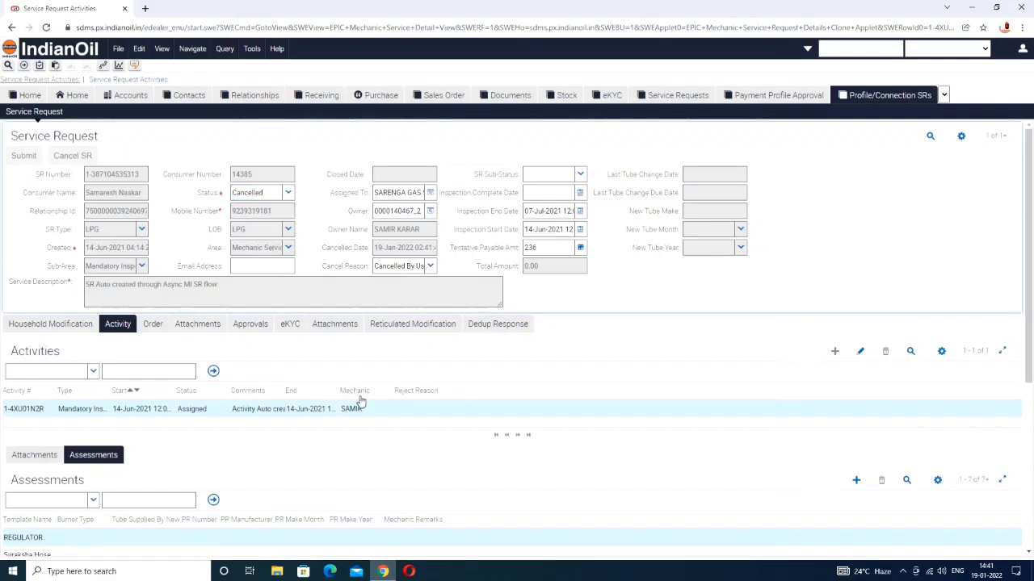
{"action": "scroll", "coordinate": [359, 400], "scroll_direction": "down", "scroll_amount": 4}
{"action": "scroll", "coordinate": [362, 390], "scroll_direction": "up", "scroll_amount": 4}
{"action": "left_click", "coordinate": [288, 195]}
{"action": "left_click", "coordinate": [291, 194]}
Return to the service request list and widen the Cancel Reason column to show its full text
{"action": "left_click", "coordinate": [12, 29]}
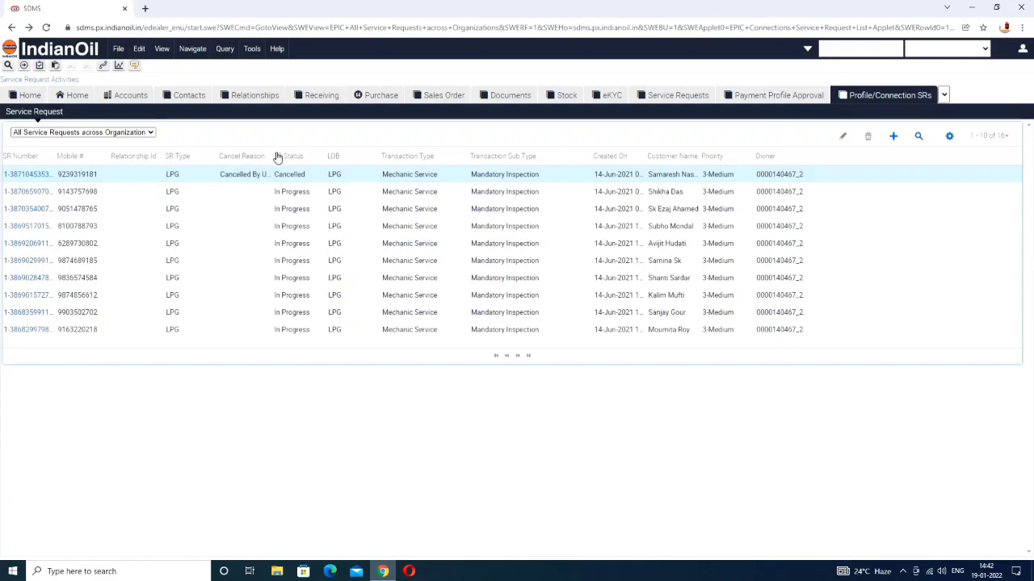
{"action": "left_click_drag", "start_coordinate": [271, 154], "coordinate": [392, 153]}
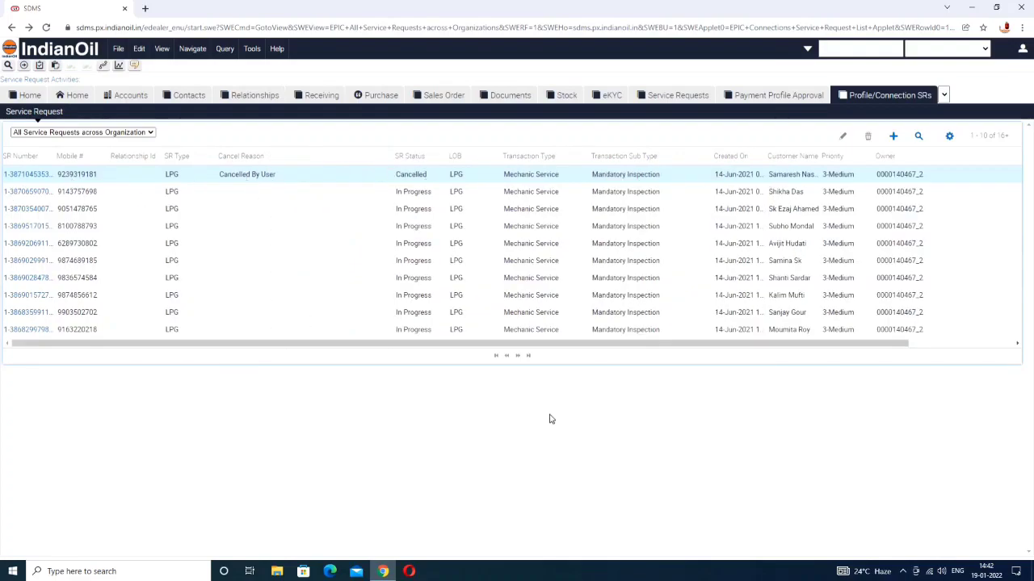
{"action": "left_click_drag", "start_coordinate": [404, 345], "coordinate": [307, 346]}
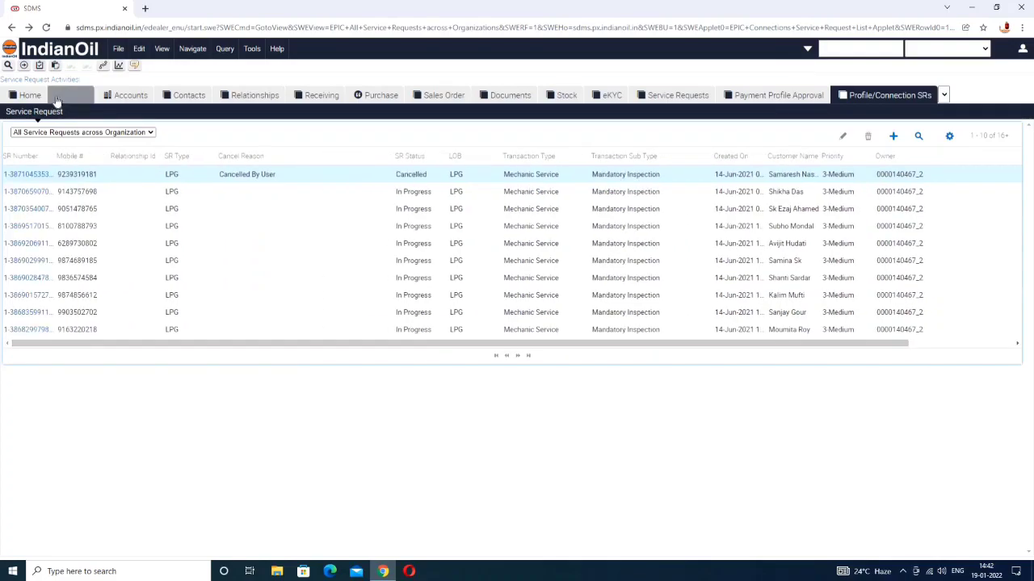
Look through the last records of the My Activities list and return to the inbox home page
{"action": "left_click", "coordinate": [30, 100]}
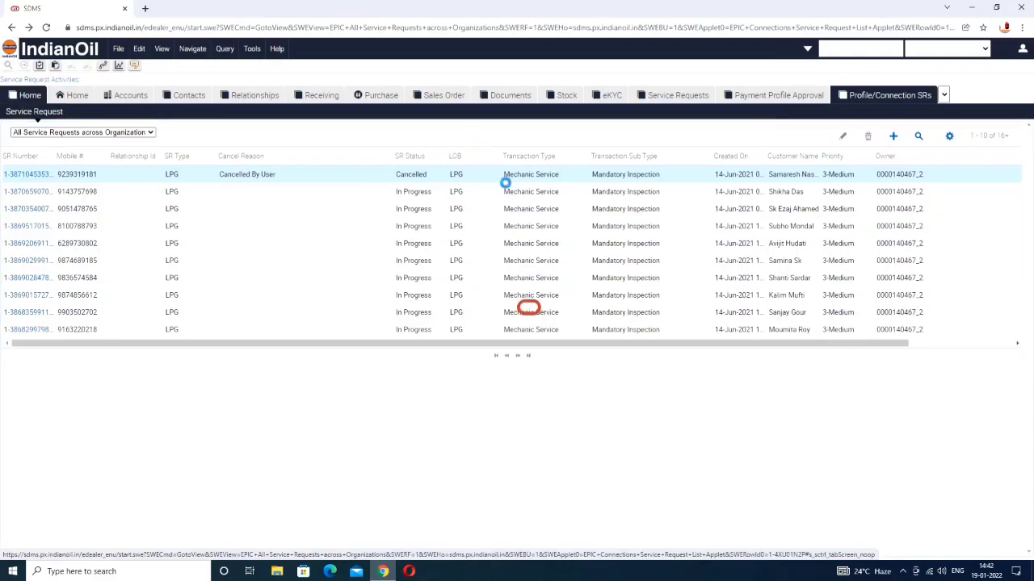
{"action": "left_click", "coordinate": [80, 103]}
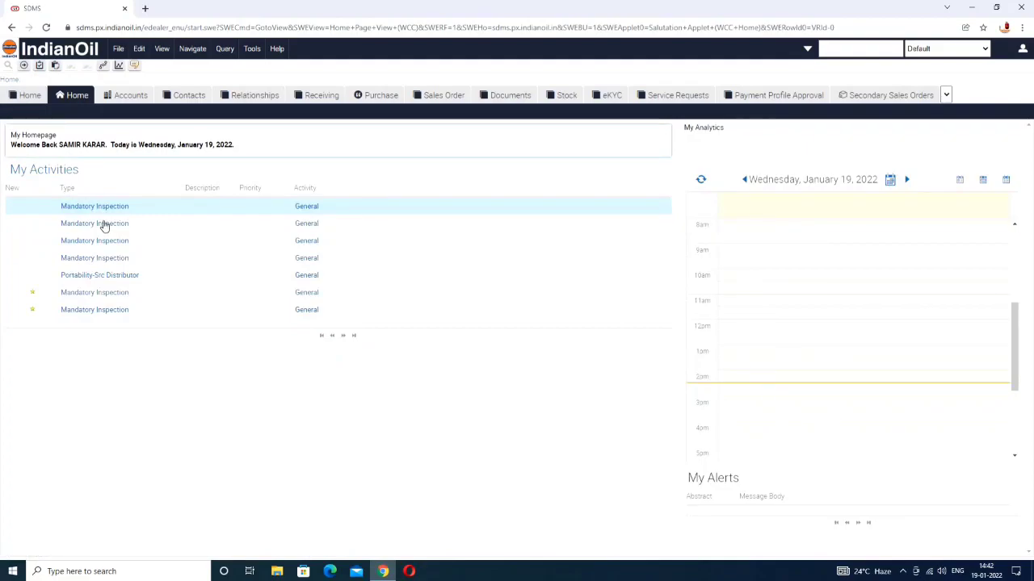
{"action": "left_click", "coordinate": [354, 336]}
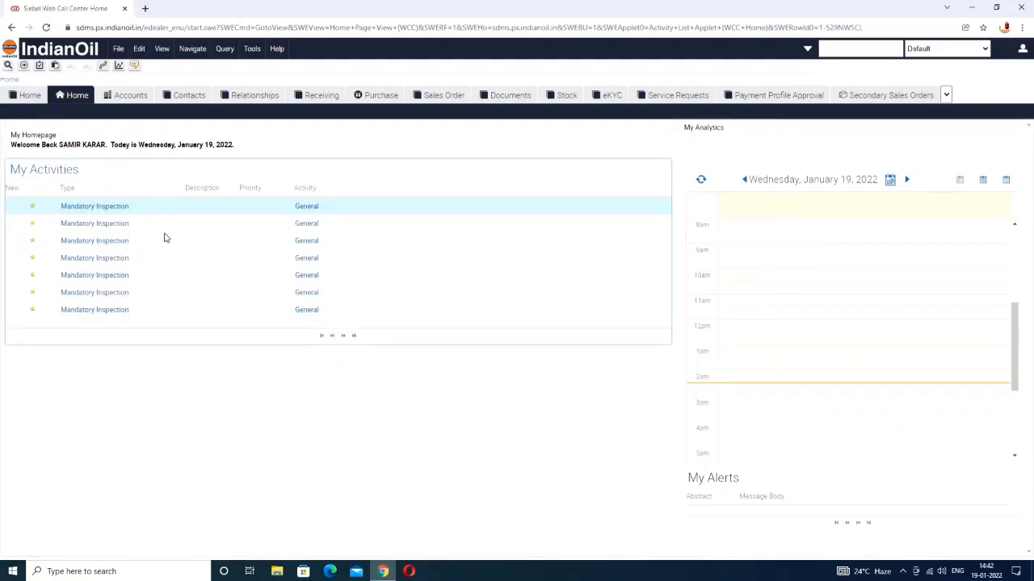
{"action": "left_click", "coordinate": [354, 336]}
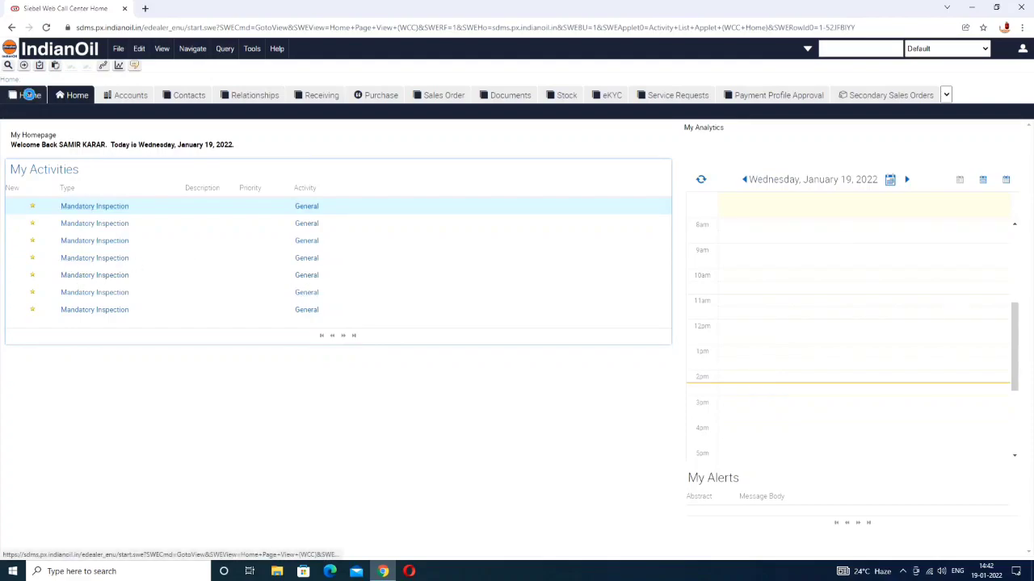
{"action": "left_click", "coordinate": [29, 96]}
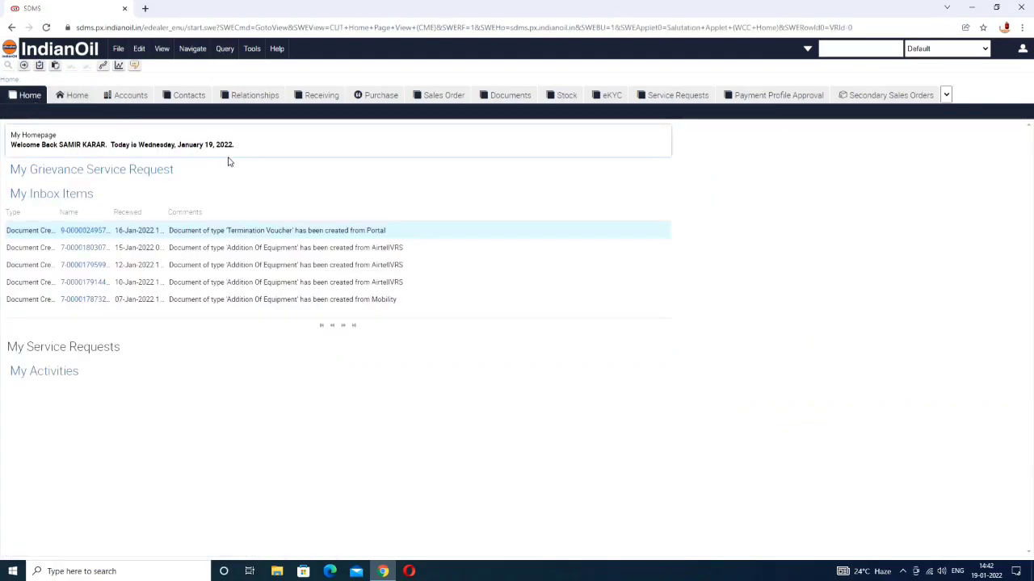